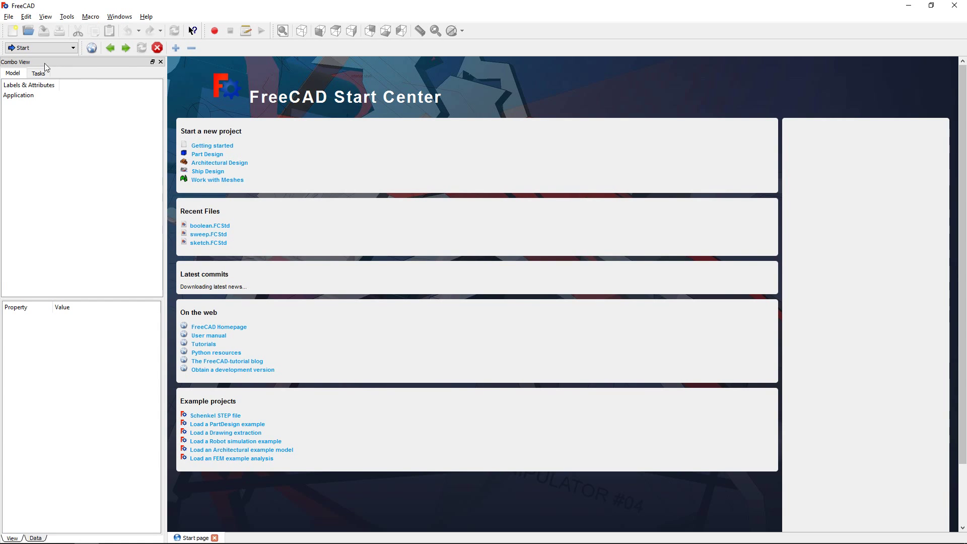
# Create a new empty Unnamed document and toggle the status bar on and back off
pyautogui.click(14, 37)
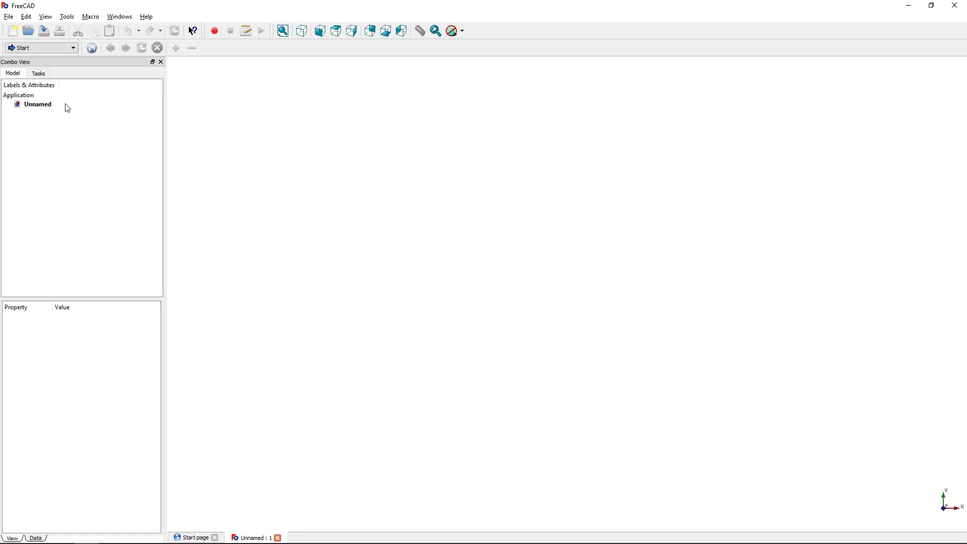
pyautogui.click(45, 16)
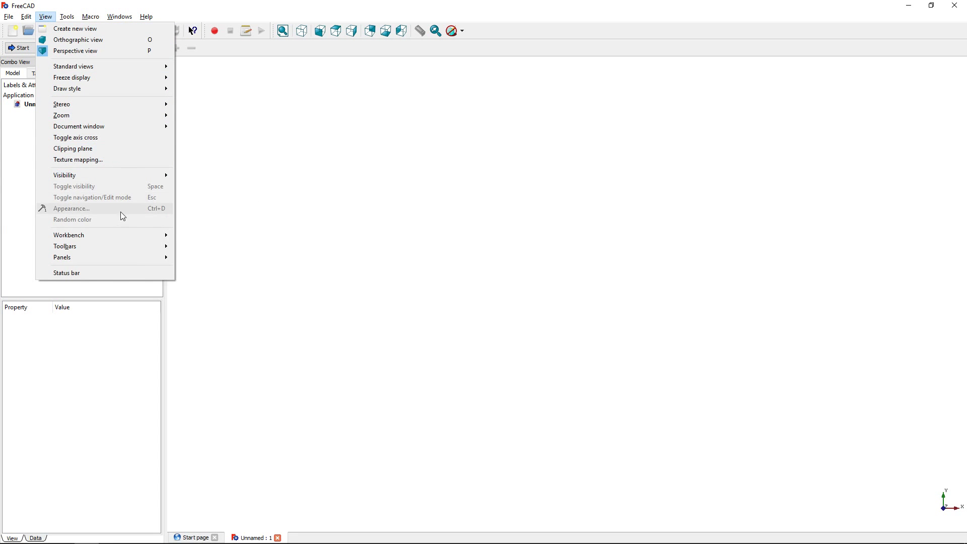
pyautogui.click(135, 274)
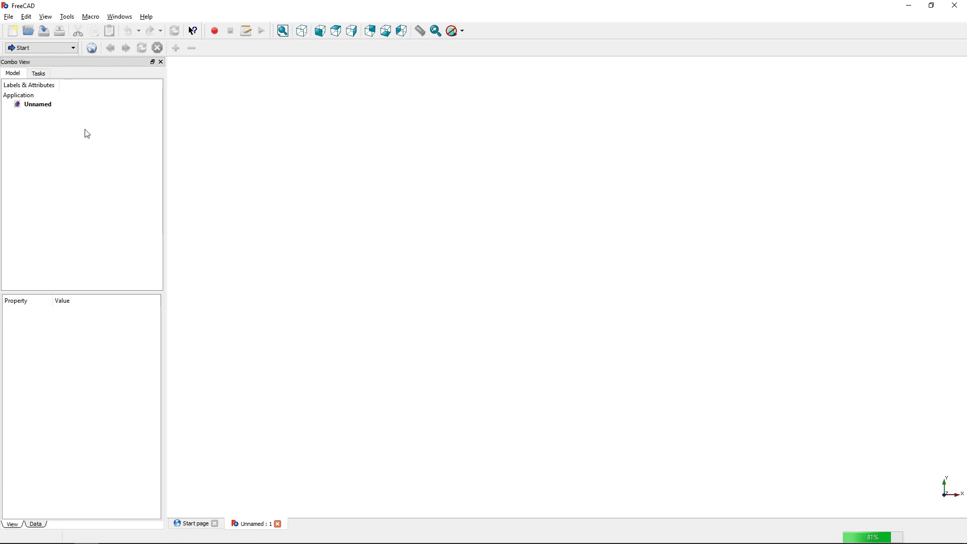
pyautogui.click(47, 20)
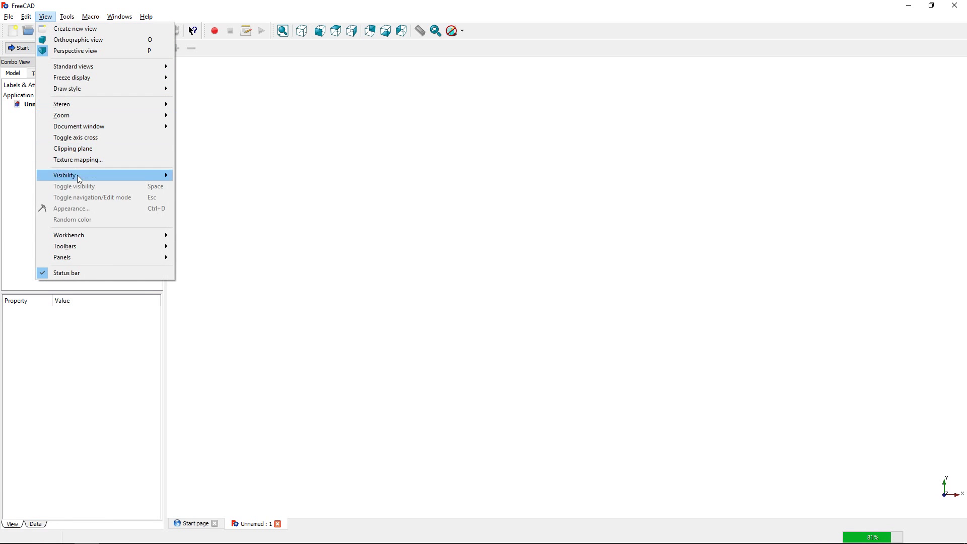
pyautogui.click(93, 277)
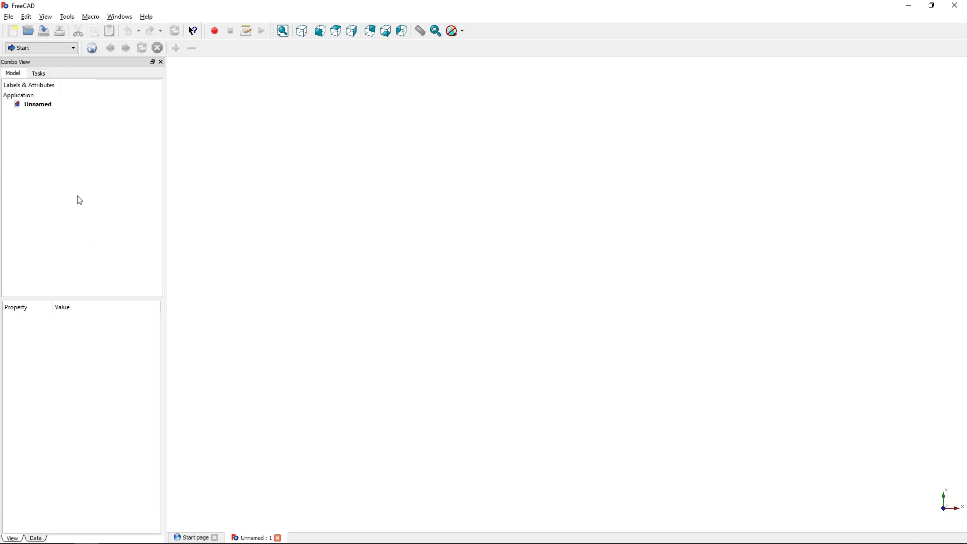
pyautogui.click(46, 17)
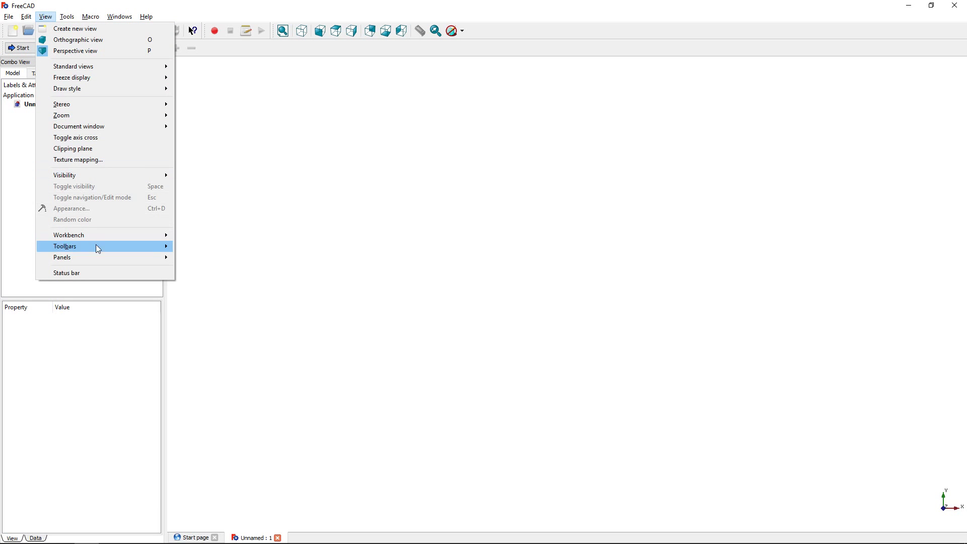
pyautogui.moveTo(62, 257)
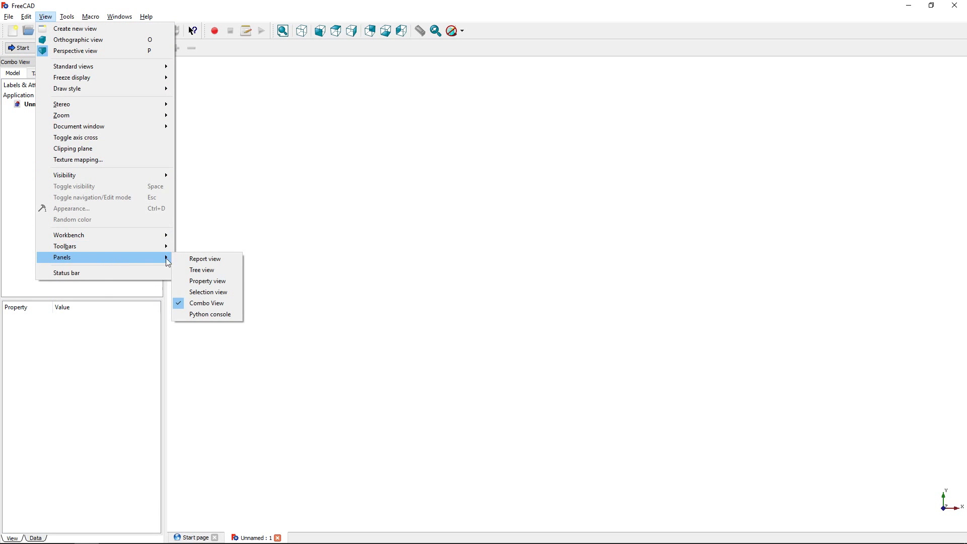
# Hide the Combo View panel, re-enable it, and show its Data properties tab
pyautogui.click(213, 303)
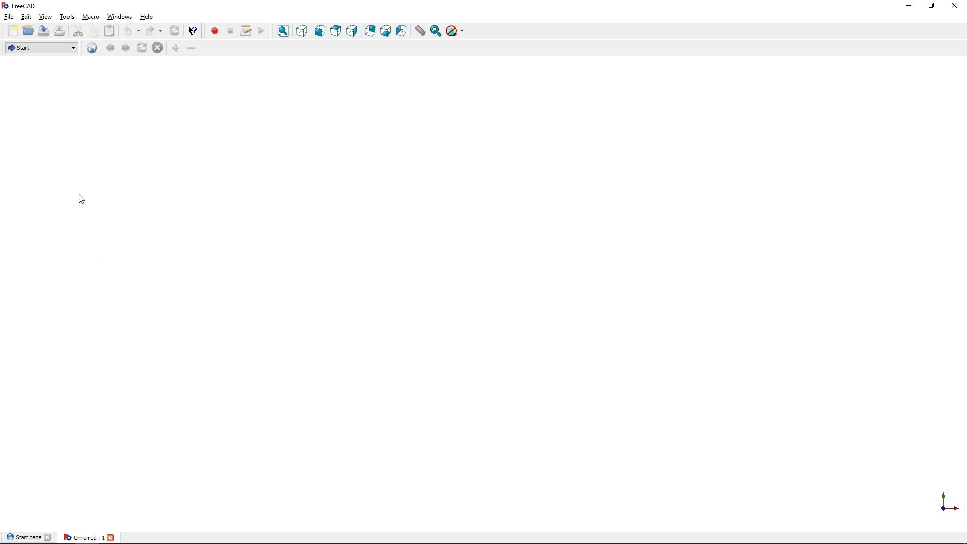
pyautogui.click(51, 20)
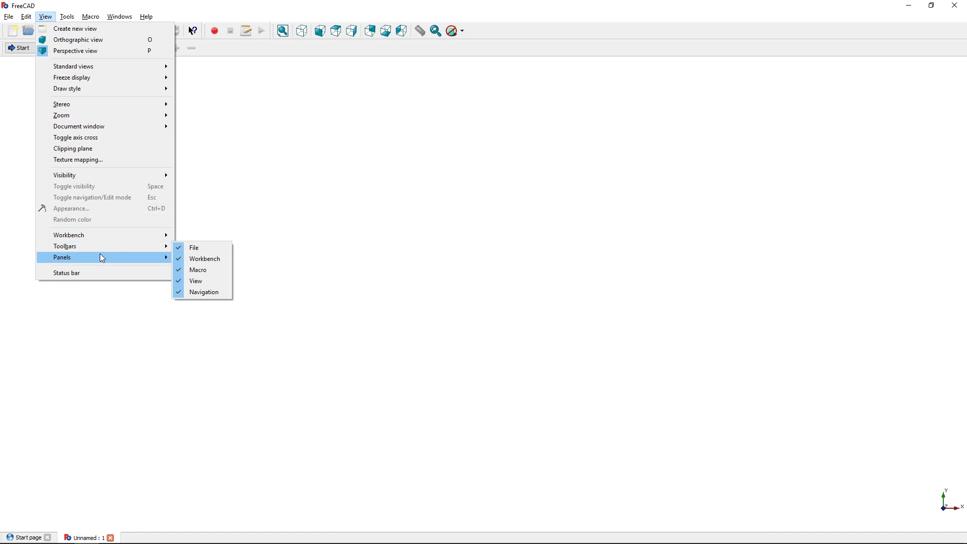
pyautogui.moveTo(62, 257)
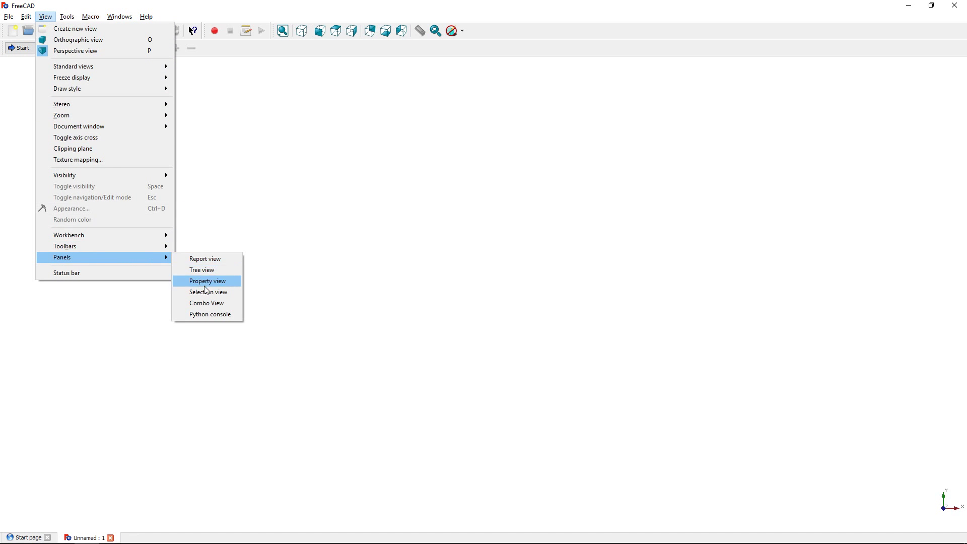
pyautogui.click(224, 303)
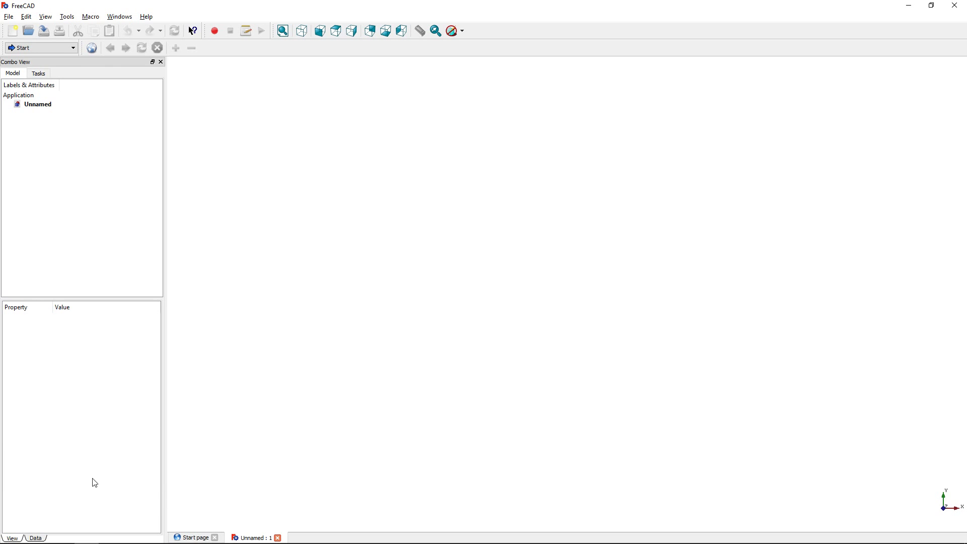
pyautogui.click(39, 540)
pyautogui.click(46, 19)
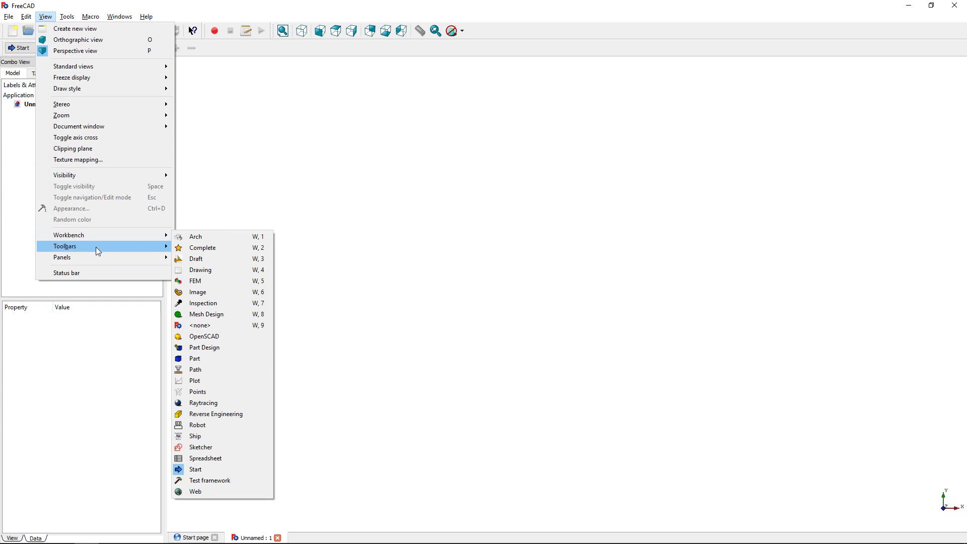
pyautogui.moveTo(65, 246)
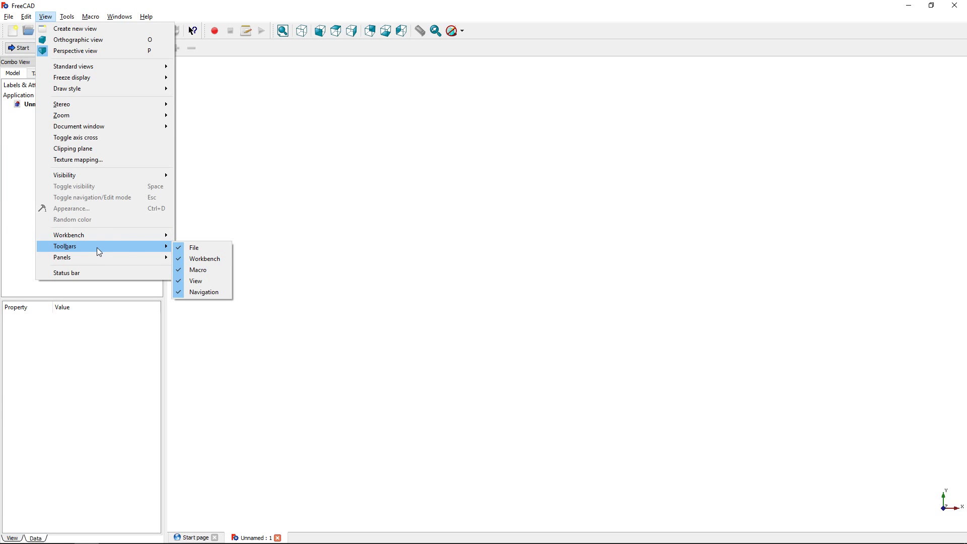
pyautogui.click(213, 251)
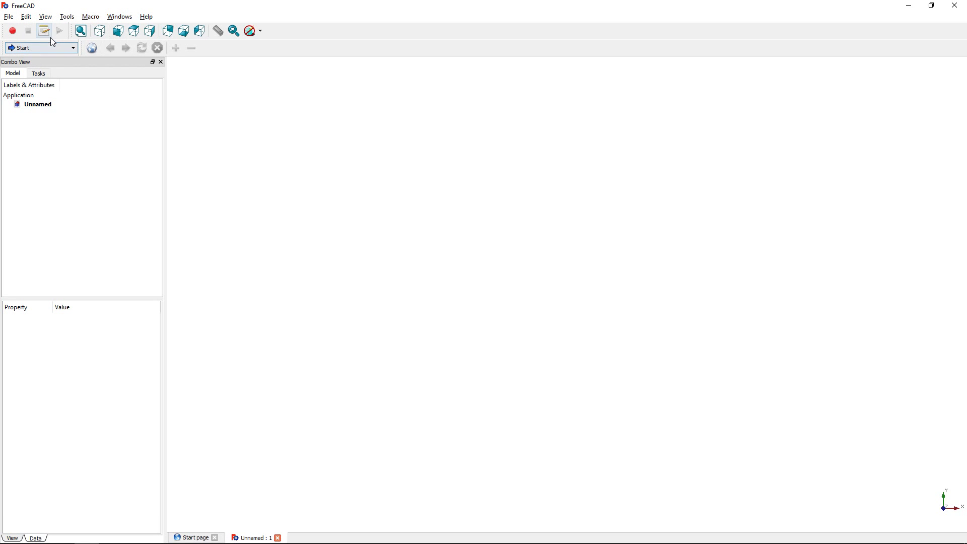
pyautogui.click(47, 20)
pyautogui.moveTo(105, 246)
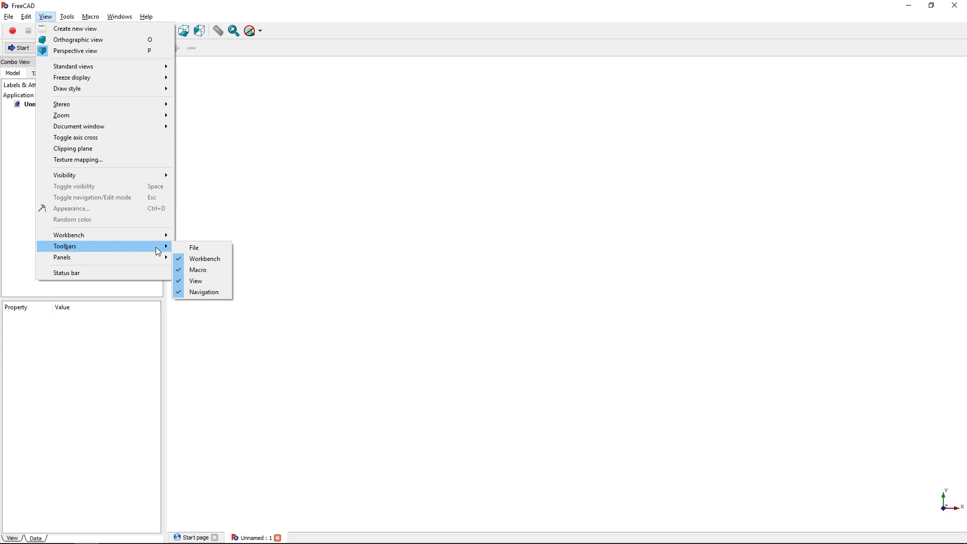
pyautogui.click(178, 249)
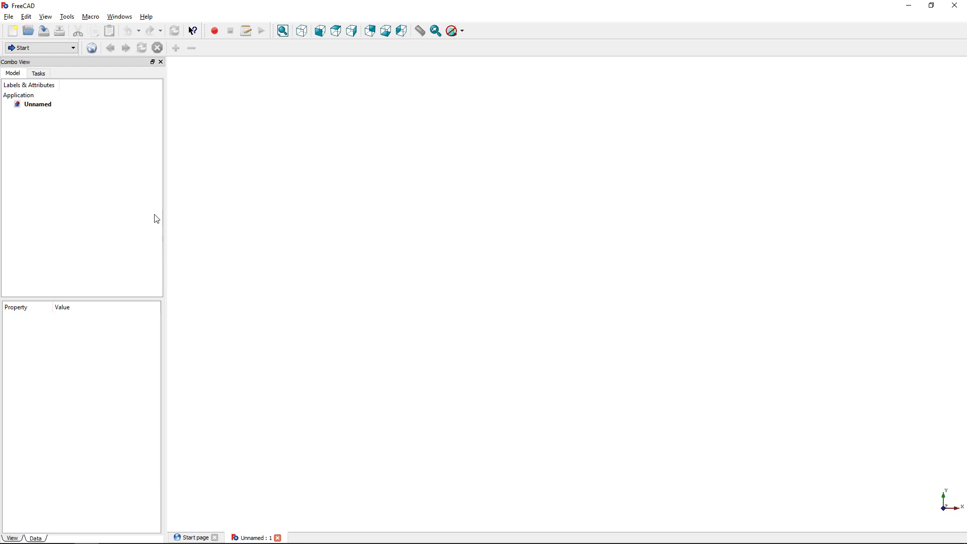
pyautogui.click(67, 48)
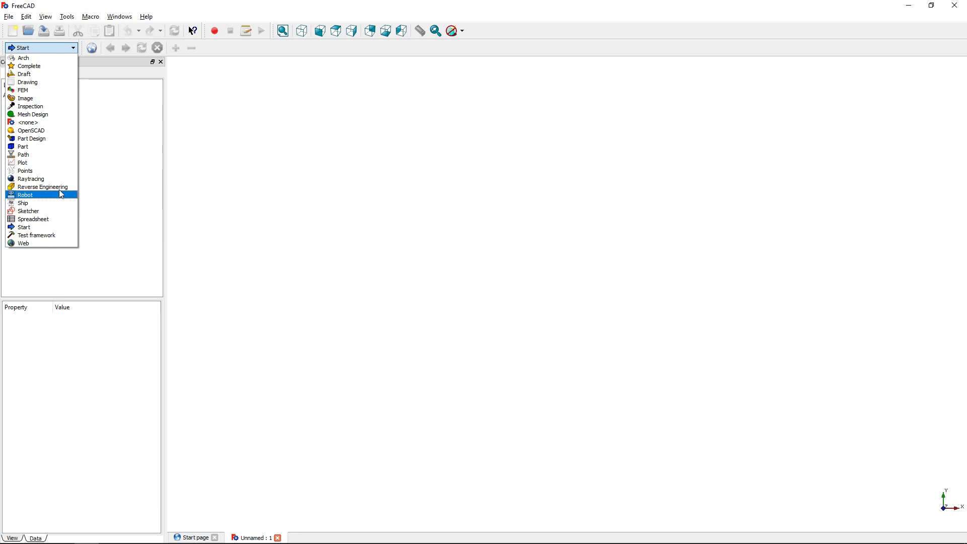
# Load the Complete workbench and dock three overflowing toolbars, including Drawing, into rows two and three
pyautogui.click(46, 66)
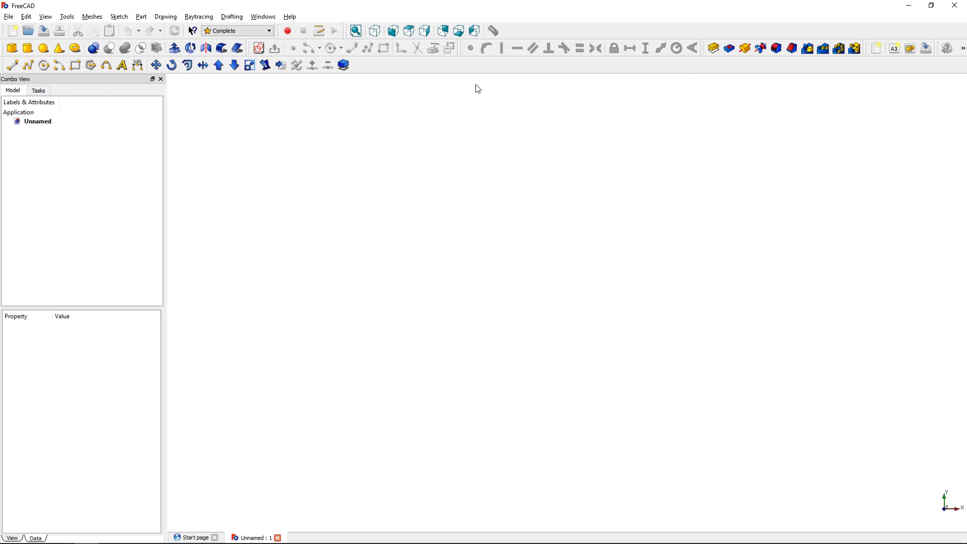
pyautogui.moveTo(703, 52); pyautogui.dragTo(390, 68)
pyautogui.moveTo(864, 48); pyautogui.dragTo(532, 67)
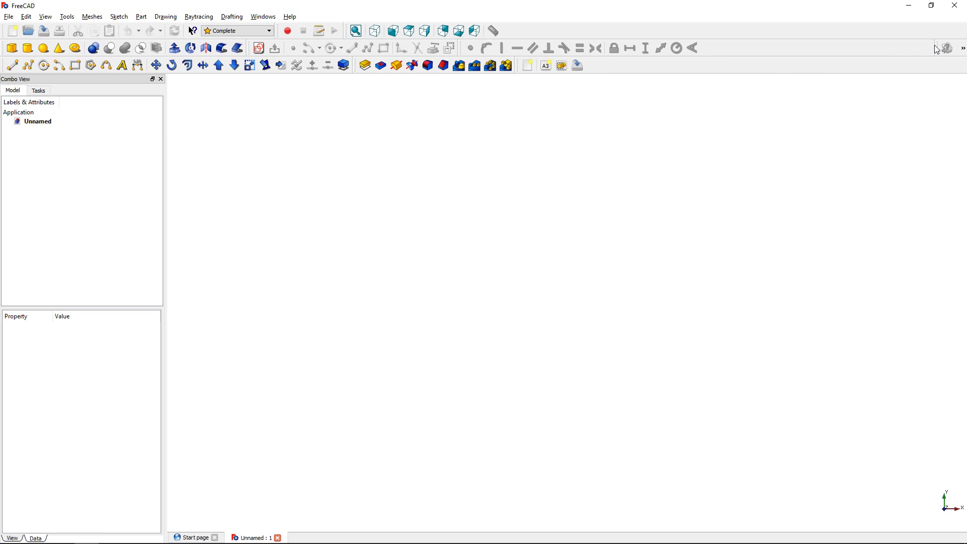
pyautogui.moveTo(940, 48); pyautogui.dragTo(579, 71)
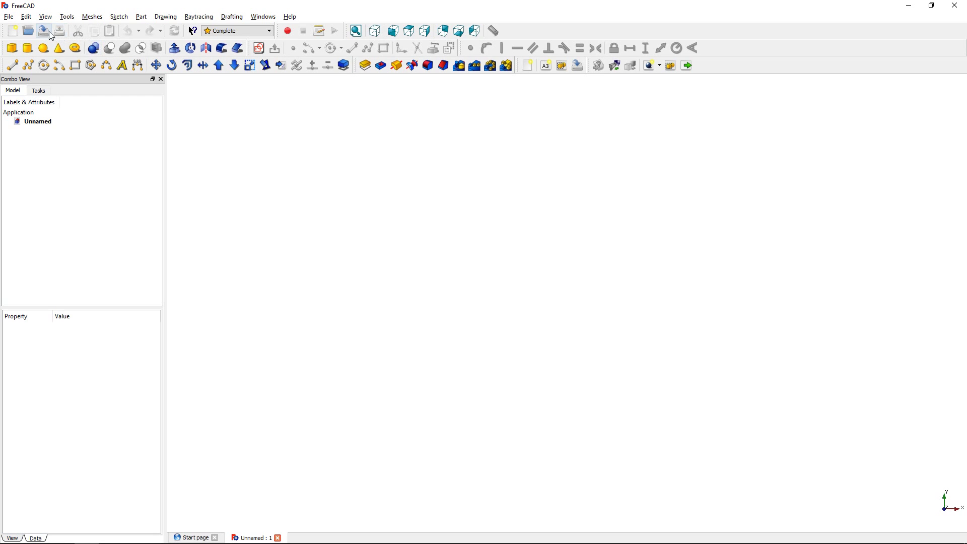
pyautogui.click(26, 17)
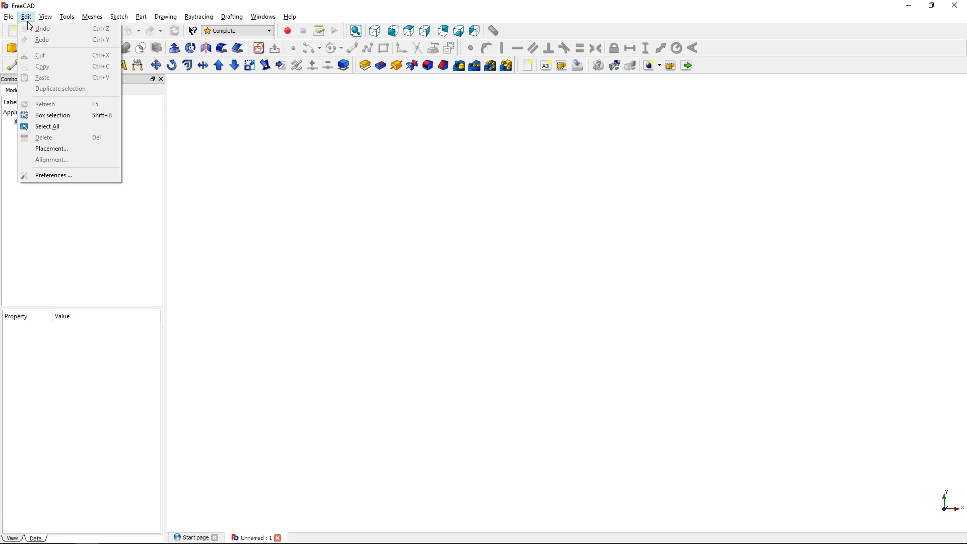
pyautogui.click(83, 176)
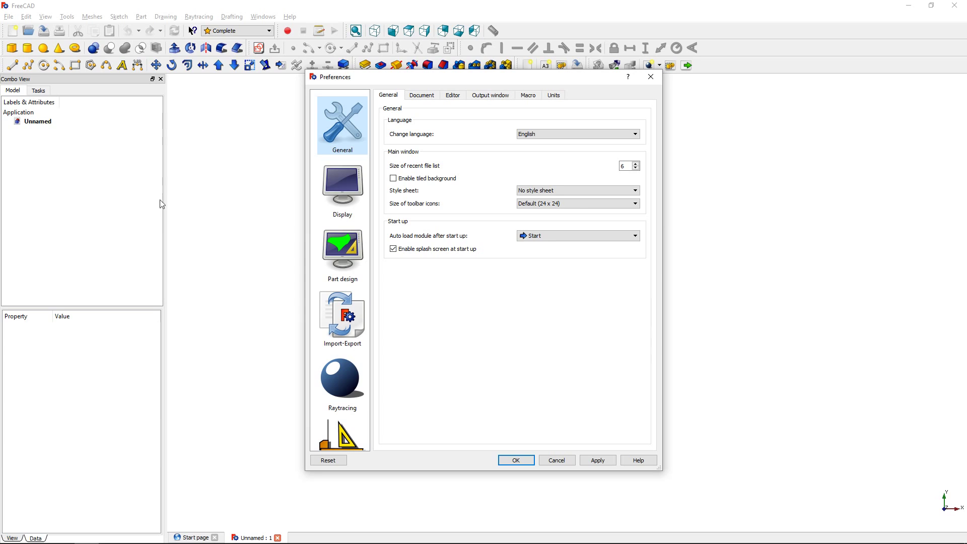
pyautogui.click(538, 243)
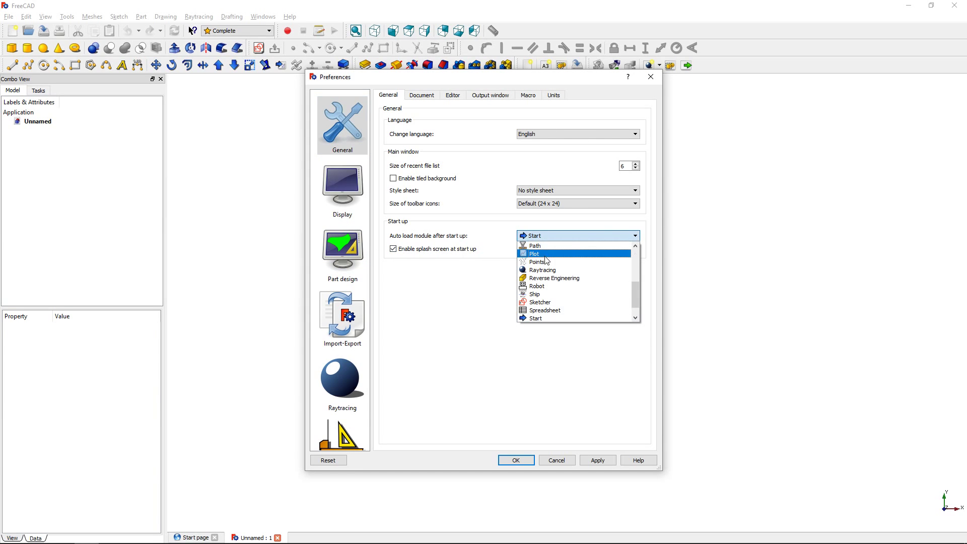
pyautogui.scroll(1, 547, 260)
pyautogui.scroll(1, 547, 260)
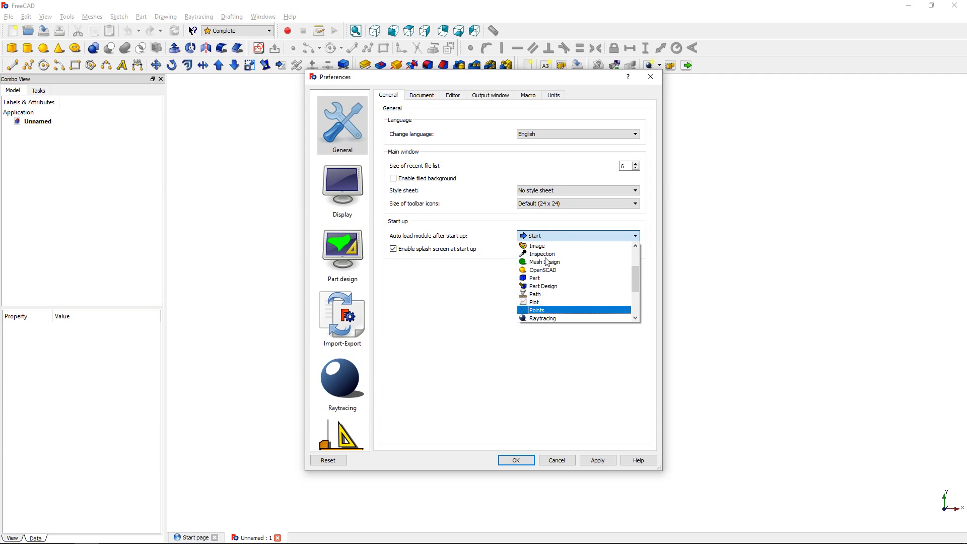
pyautogui.scroll(-1, 551, 272)
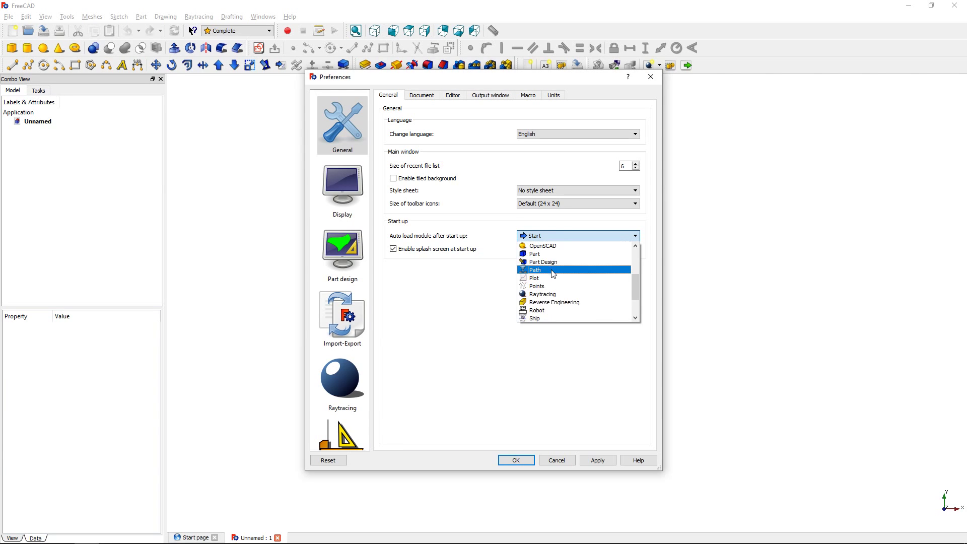
pyautogui.scroll(-1, 554, 275)
pyautogui.scroll(-1, 555, 278)
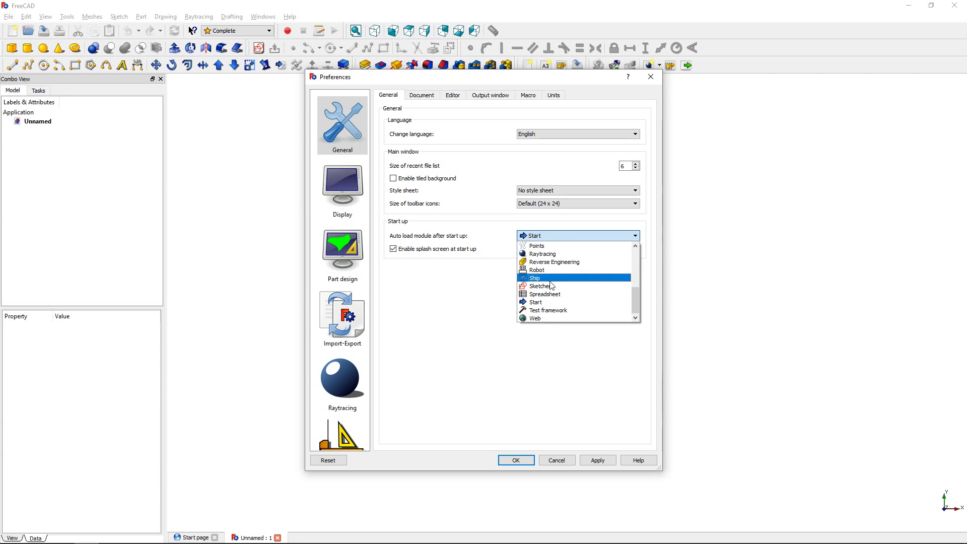
pyautogui.click(473, 299)
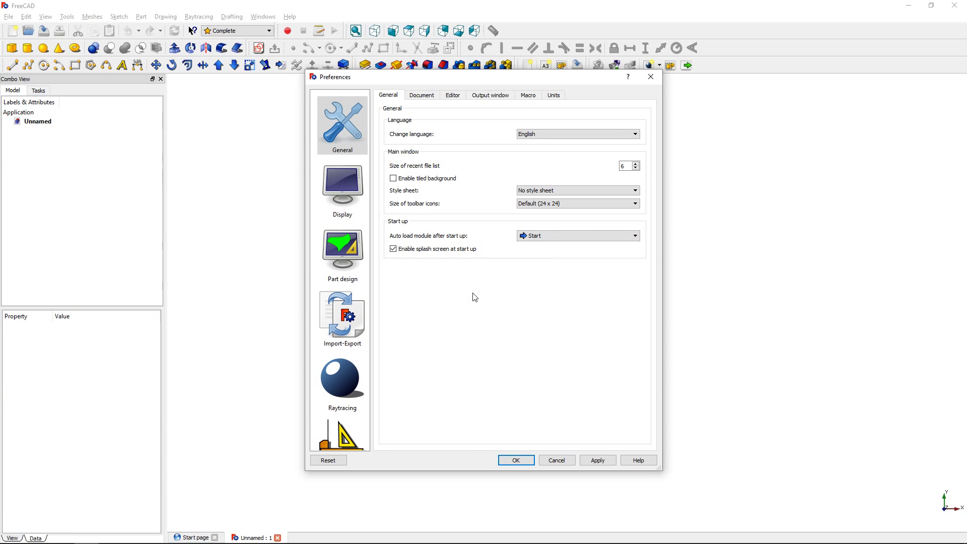
pyautogui.click(527, 136)
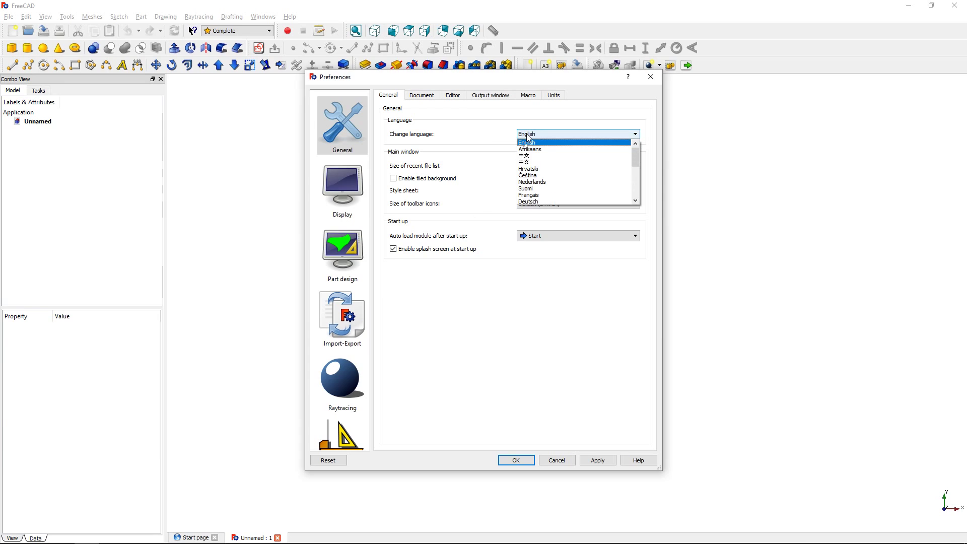
pyautogui.click(495, 137)
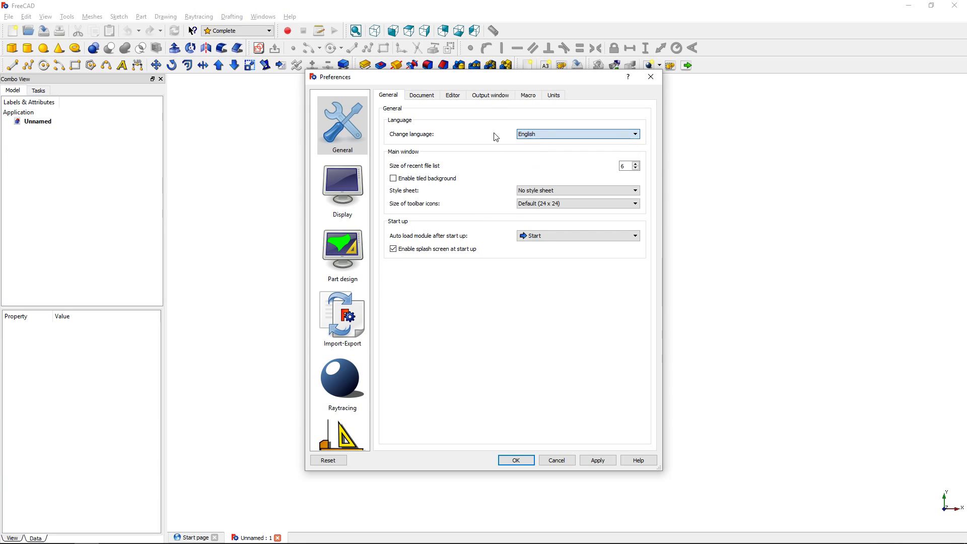
# Browse the Document, Editor and Macro general preference tabs
pyautogui.click(432, 100)
pyautogui.click(453, 97)
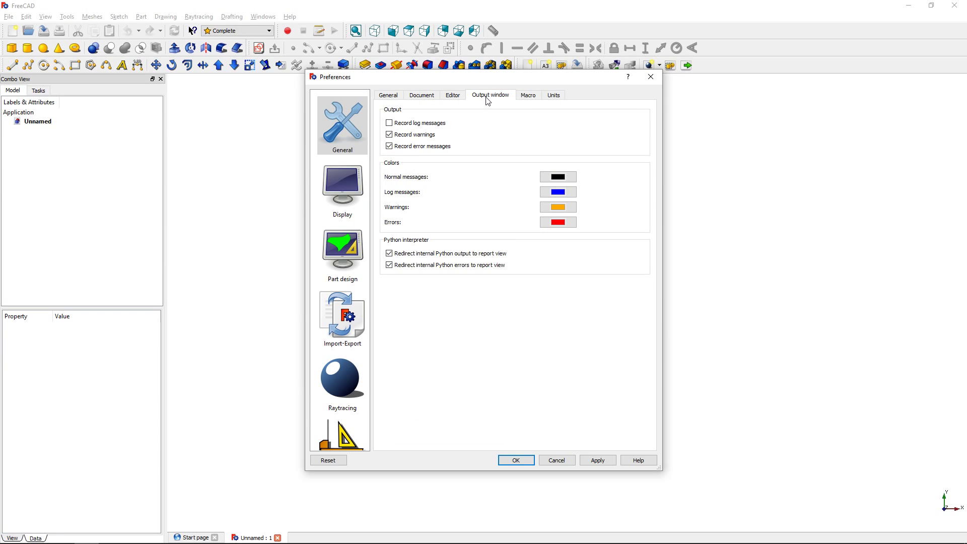
pyautogui.click(528, 98)
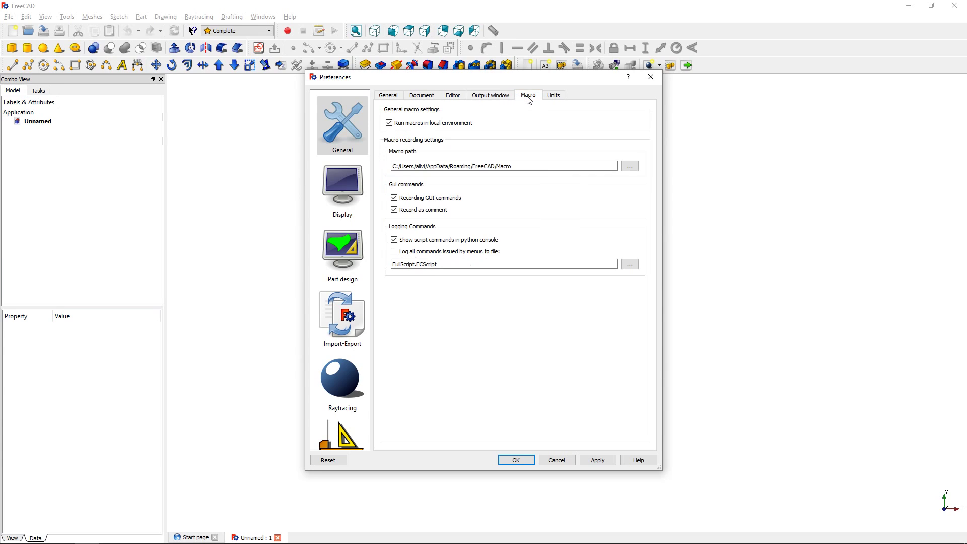
# Review the available unit systems keeping Standard, then go to the Display preferences
pyautogui.click(553, 98)
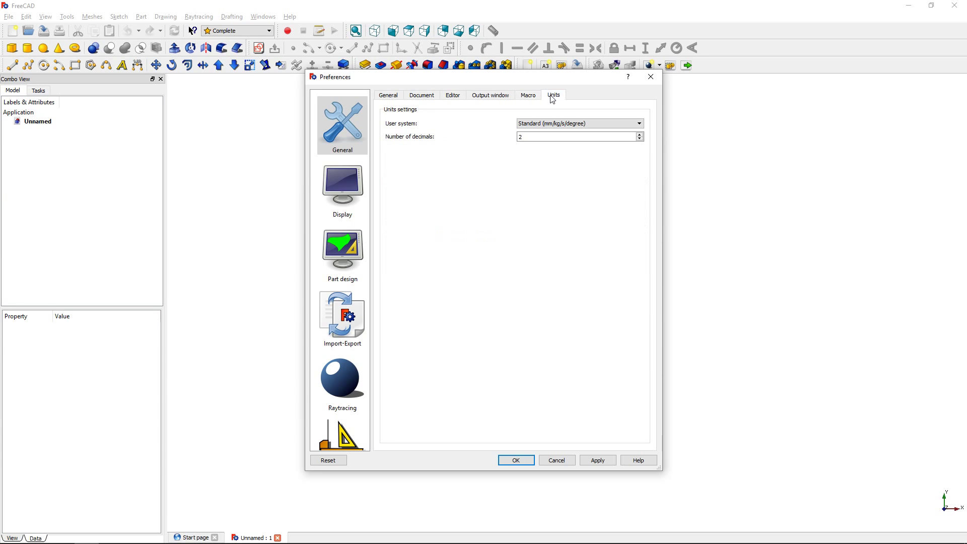
pyautogui.click(564, 125)
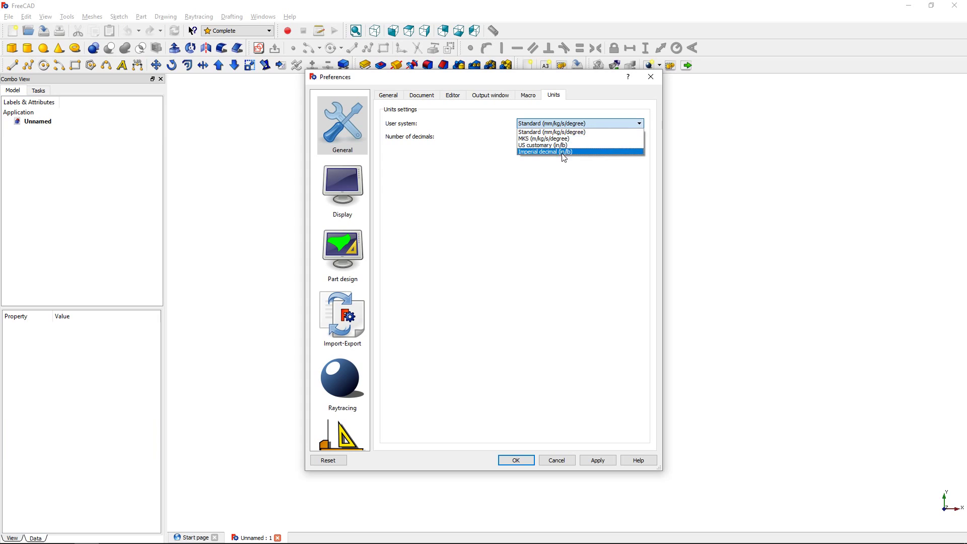
pyautogui.click(499, 118)
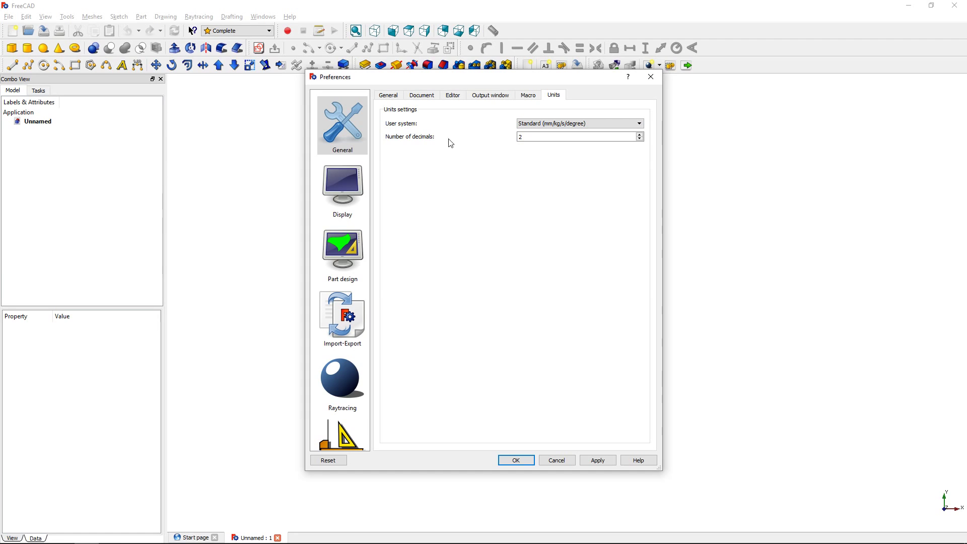
pyautogui.click(354, 183)
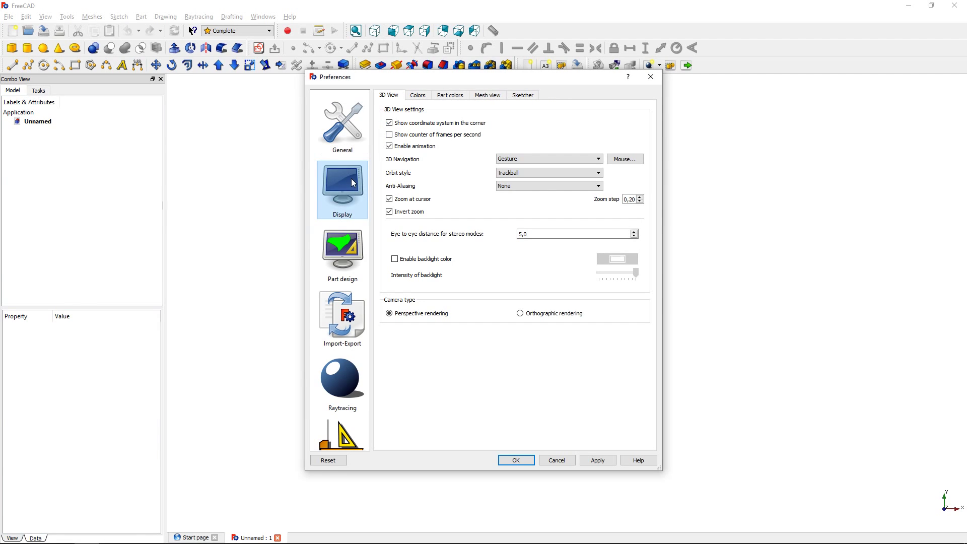
# Browse the Colors, Part colors, Mesh view and Sketcher display tabs, then open Part design preferences
pyautogui.click(417, 96)
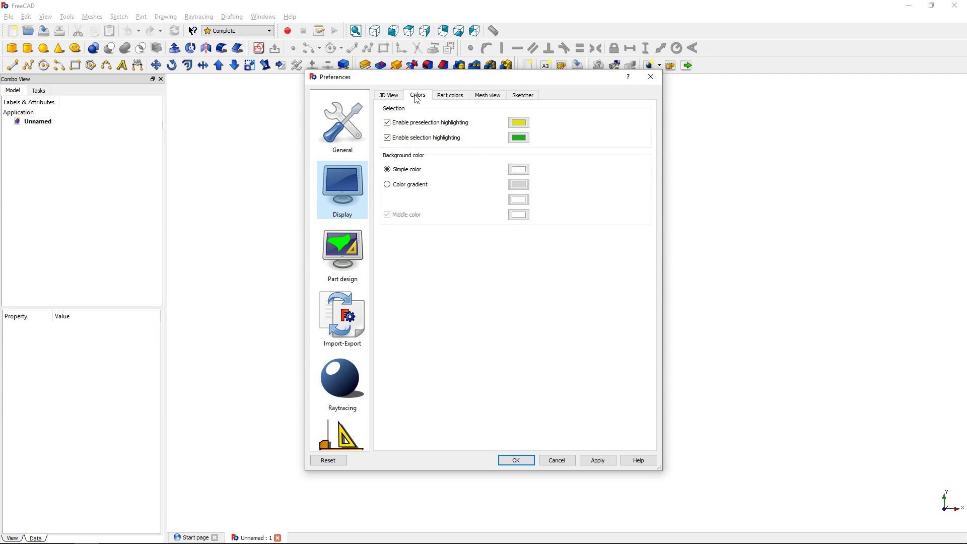
pyautogui.click(447, 98)
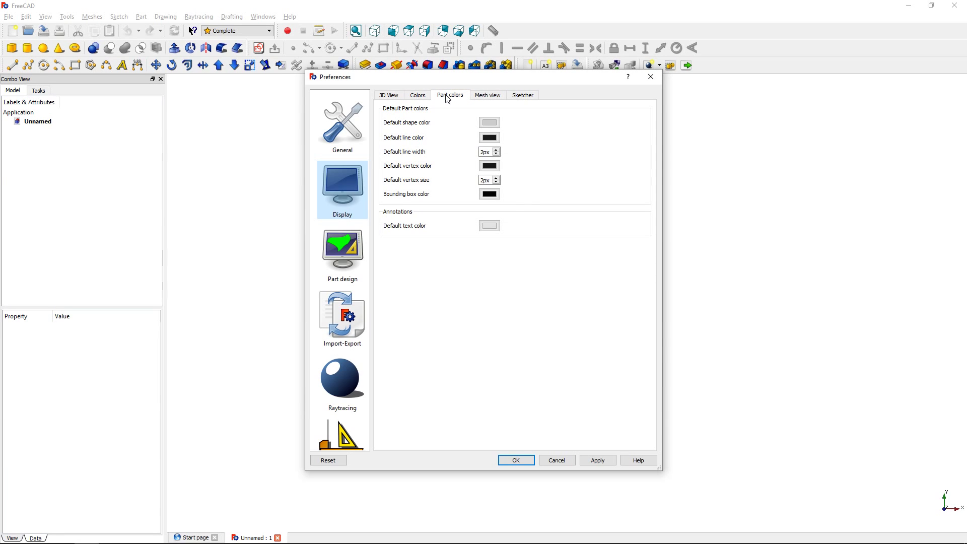
pyautogui.click(487, 97)
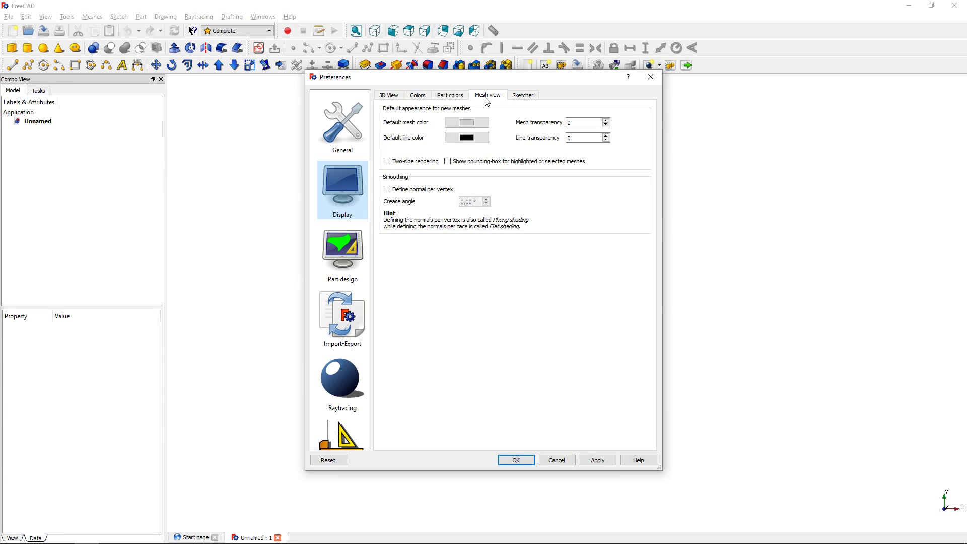
pyautogui.click(521, 96)
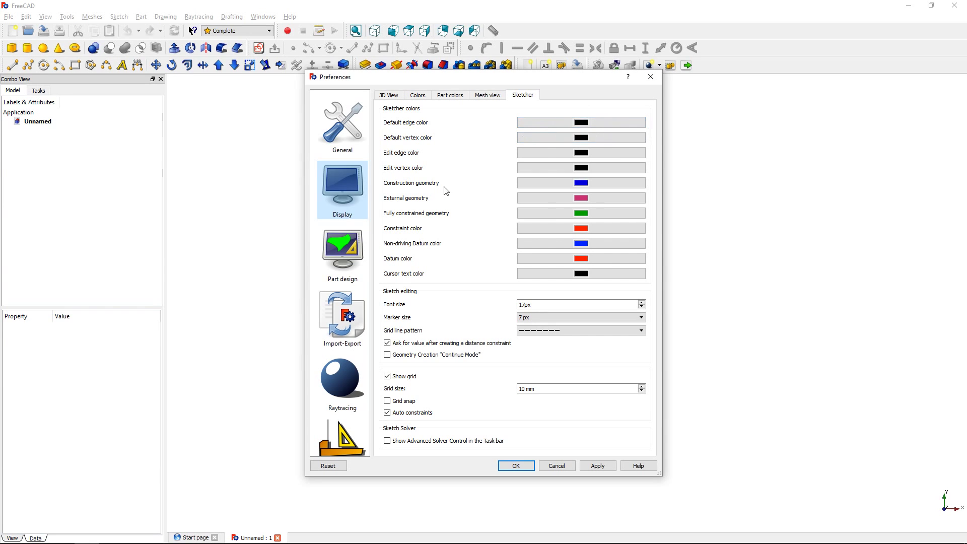
pyautogui.click(348, 254)
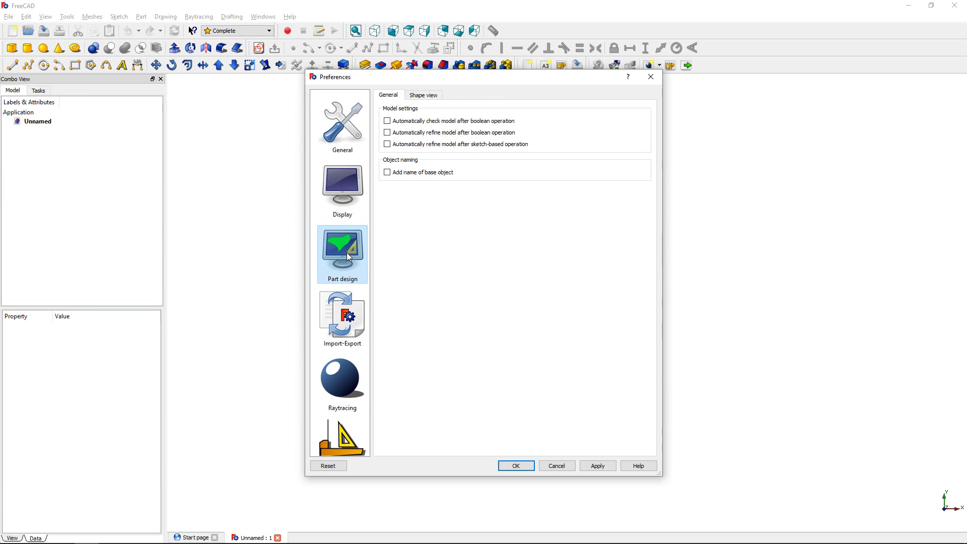
# Browse Import-Export, Raytracing and Draft preferences, return to General, and close Preferences with OK
pyautogui.click(342, 315)
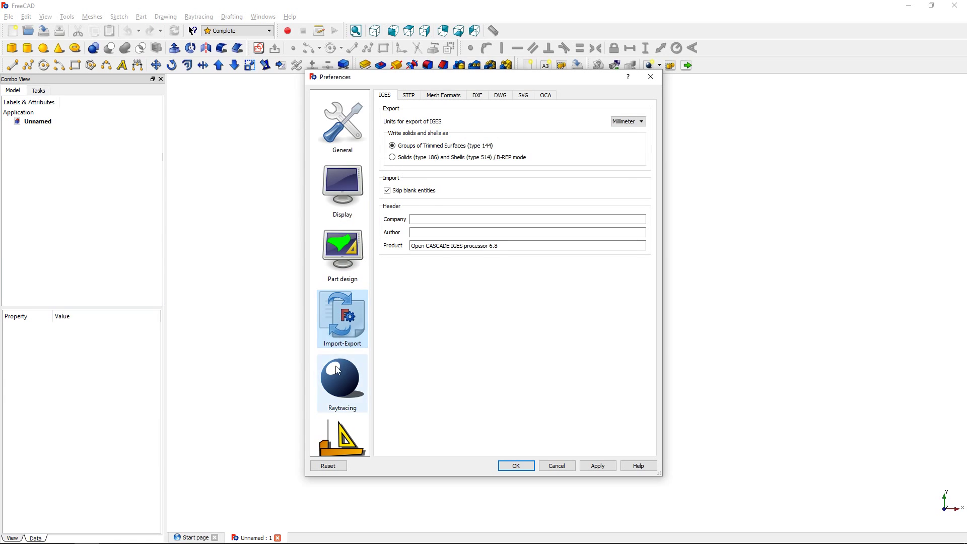
pyautogui.click(341, 387)
pyautogui.click(348, 425)
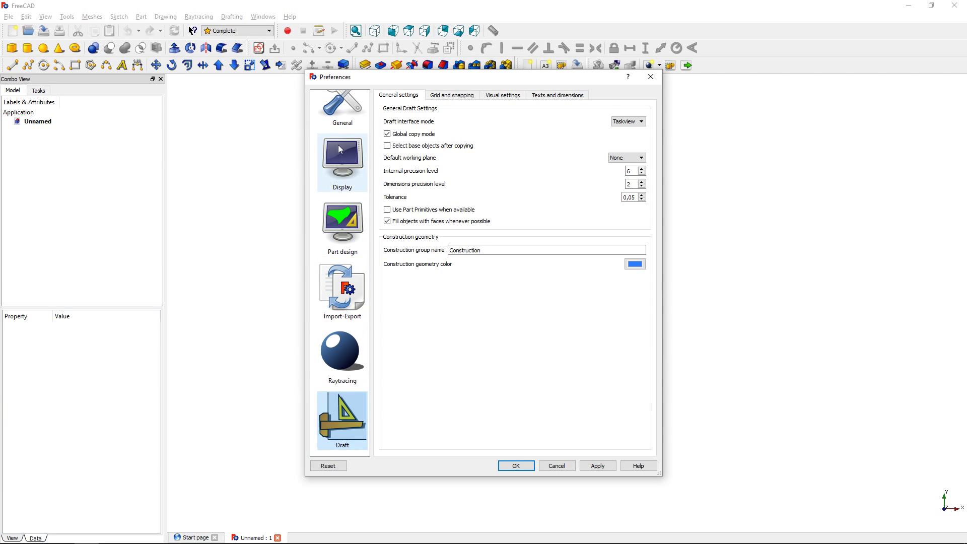
pyautogui.click(338, 122)
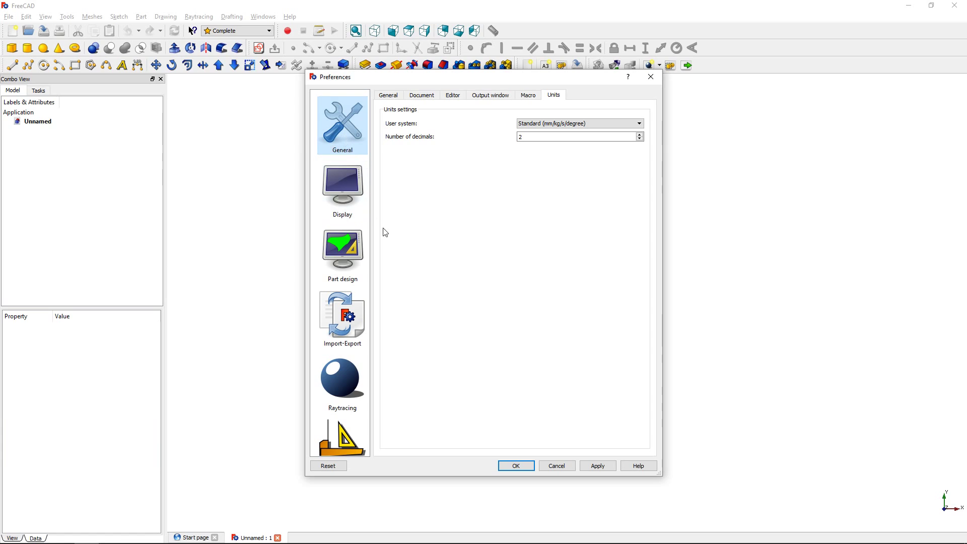
pyautogui.click(514, 466)
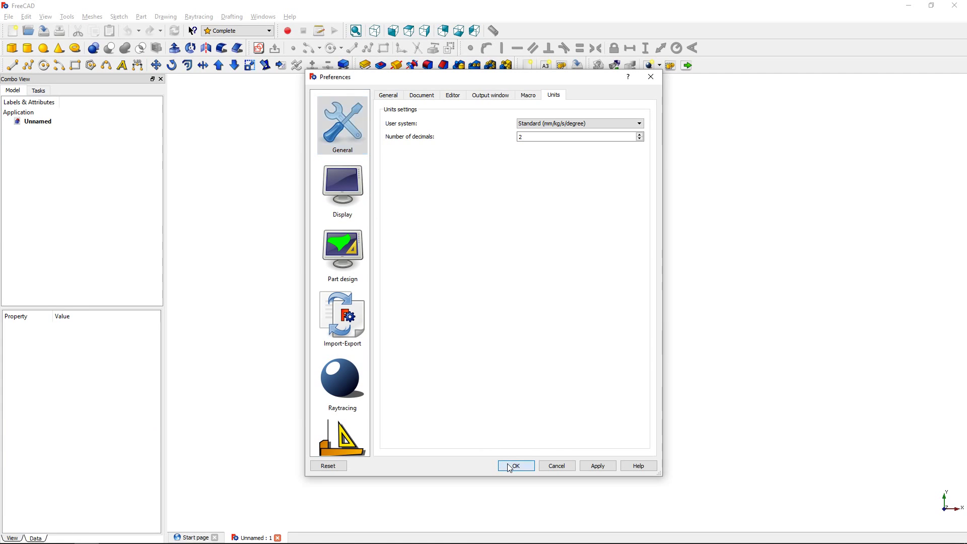